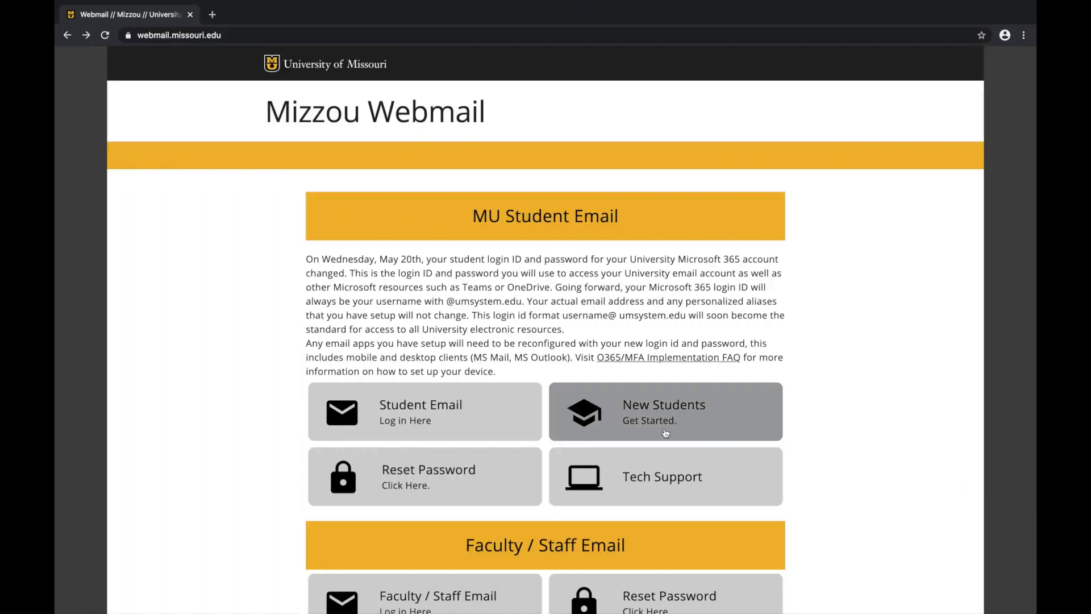
{"action": "left_click", "coordinate": [475, 436]}
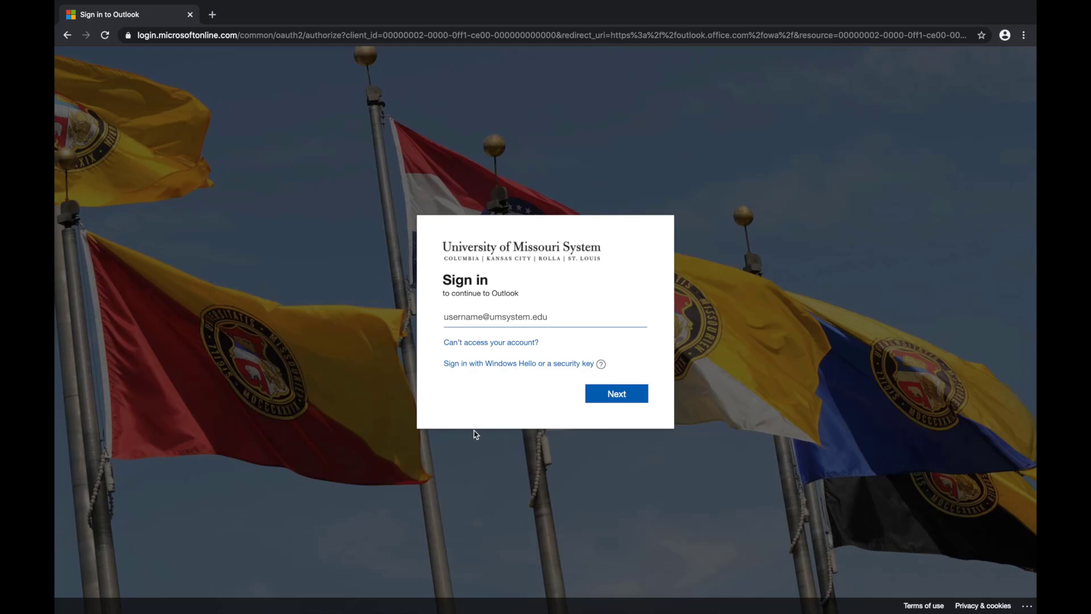
{"action": "type", "text": "username@umsystem.eduabc"}
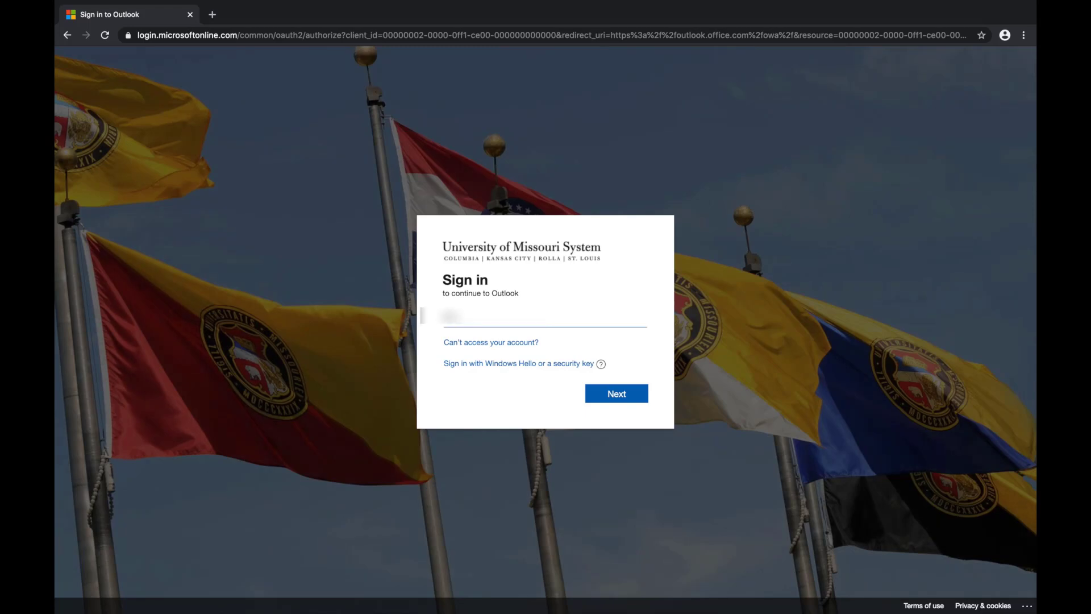
{"action": "type", "text": "de"}
{"action": "type", "text": "@u"}
{"action": "type", "text": "msys"}
{"action": "type", "text": "te"}
{"action": "type", "text": "m.ed"}
{"action": "type", "text": "u"}
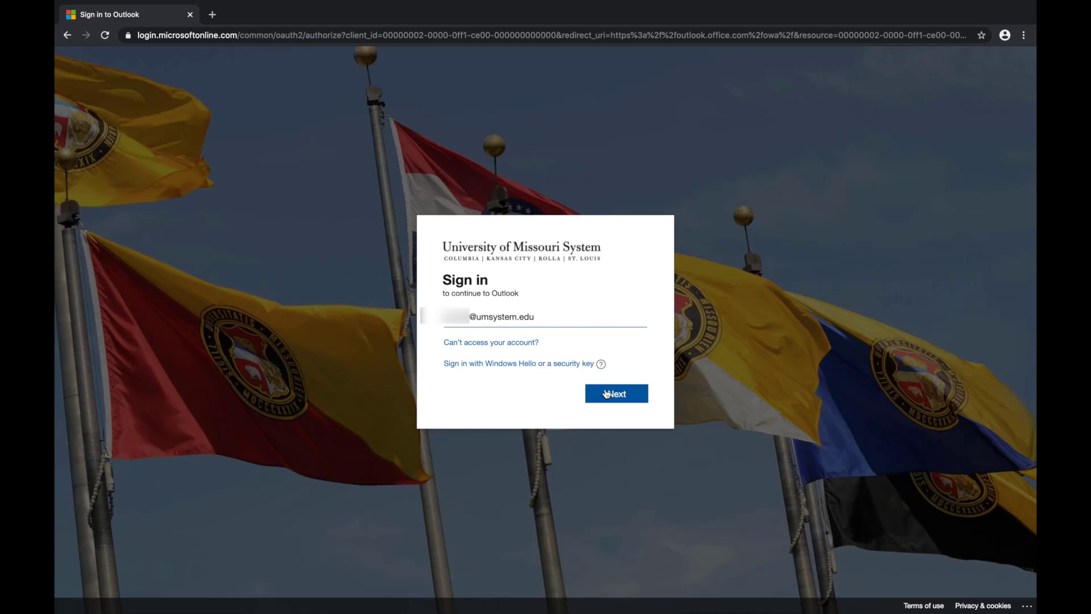
{"action": "left_click", "coordinate": [605, 393]}
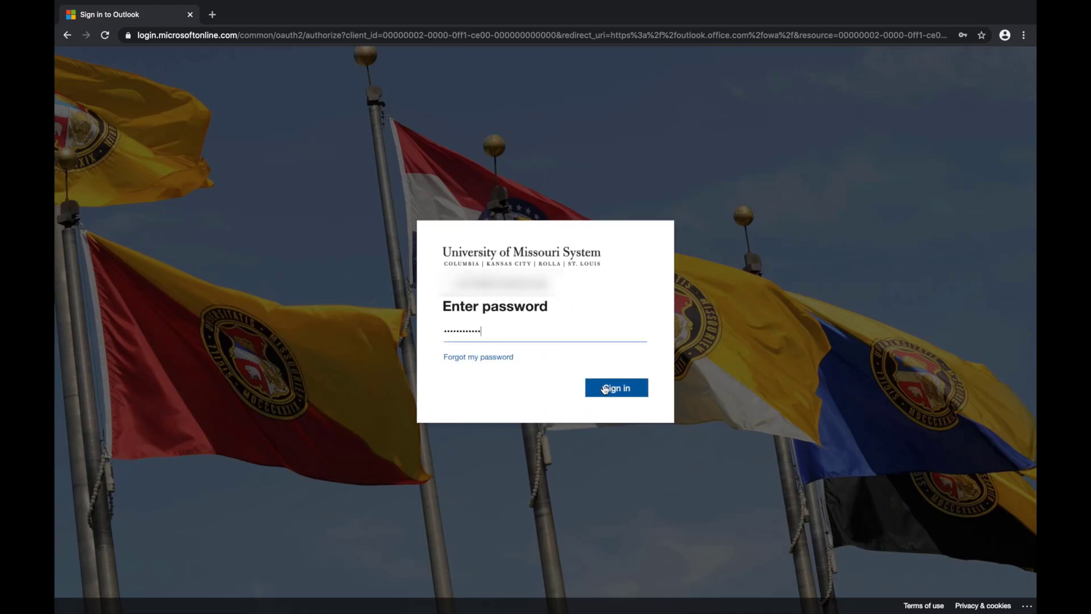
{"action": "left_click", "coordinate": [604, 389]}
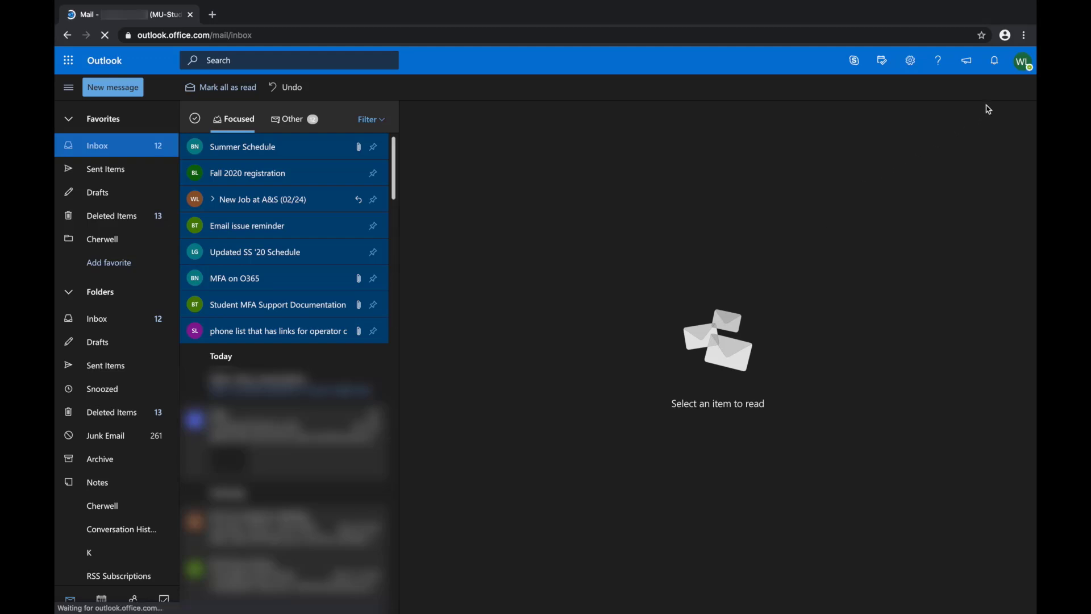
Open My account from the profile avatar and start the Install Office download
{"action": "left_click", "coordinate": [1022, 63]}
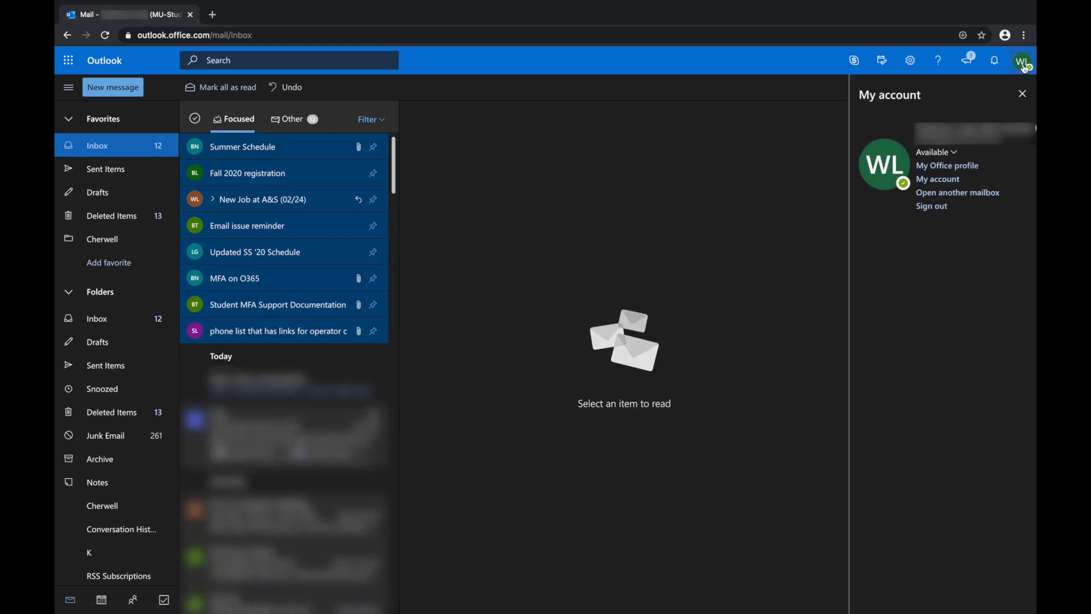
{"action": "left_click", "coordinate": [924, 180]}
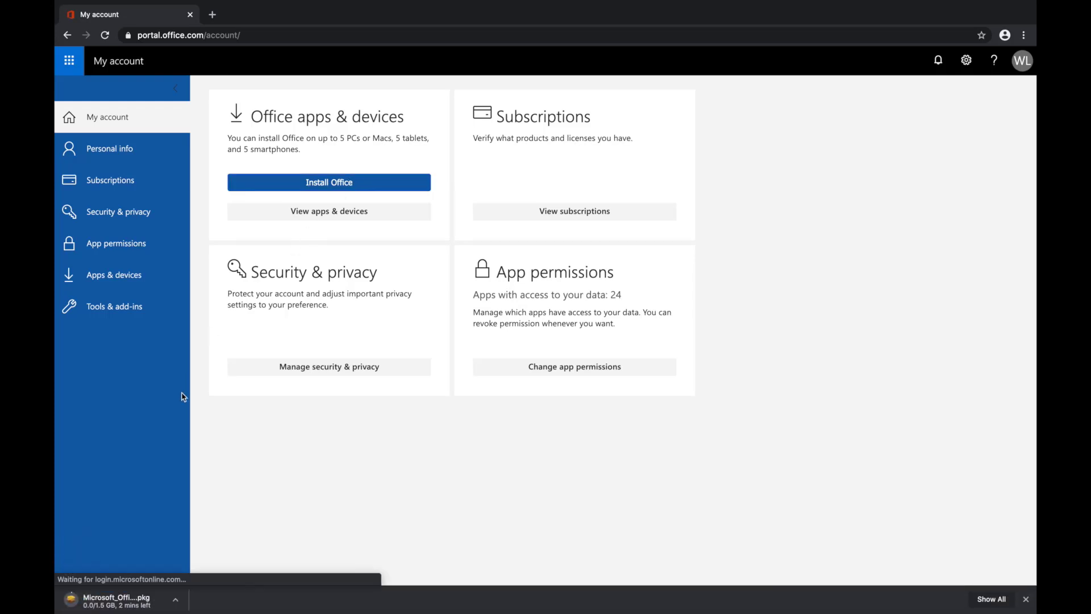
Set the Office download to Open When Done and launch the installer .pkg from Downloads
{"action": "left_click", "coordinate": [175, 599]}
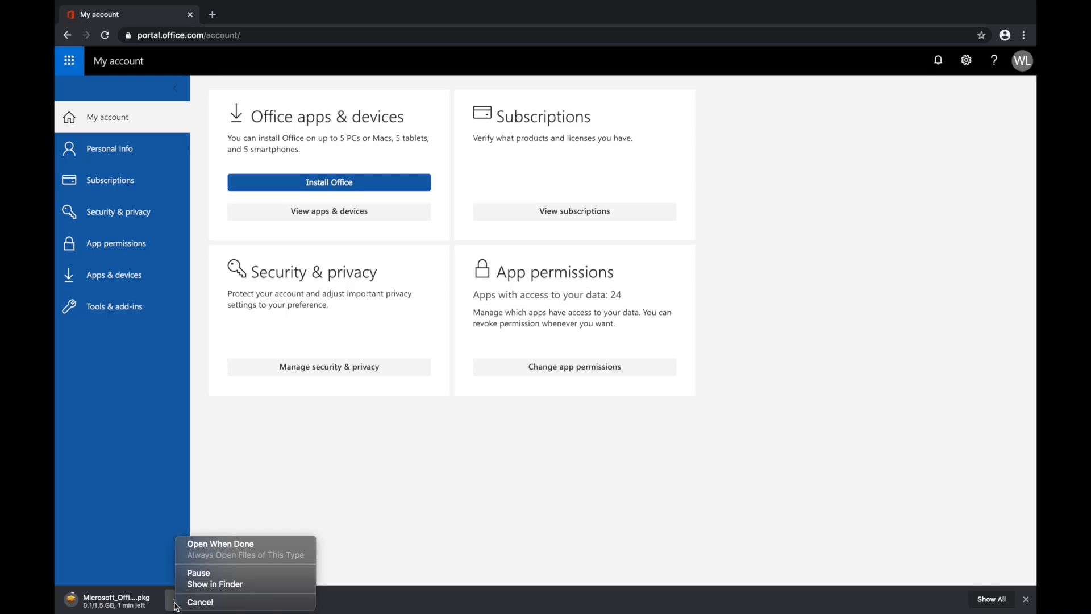
{"action": "left_click", "coordinate": [218, 546]}
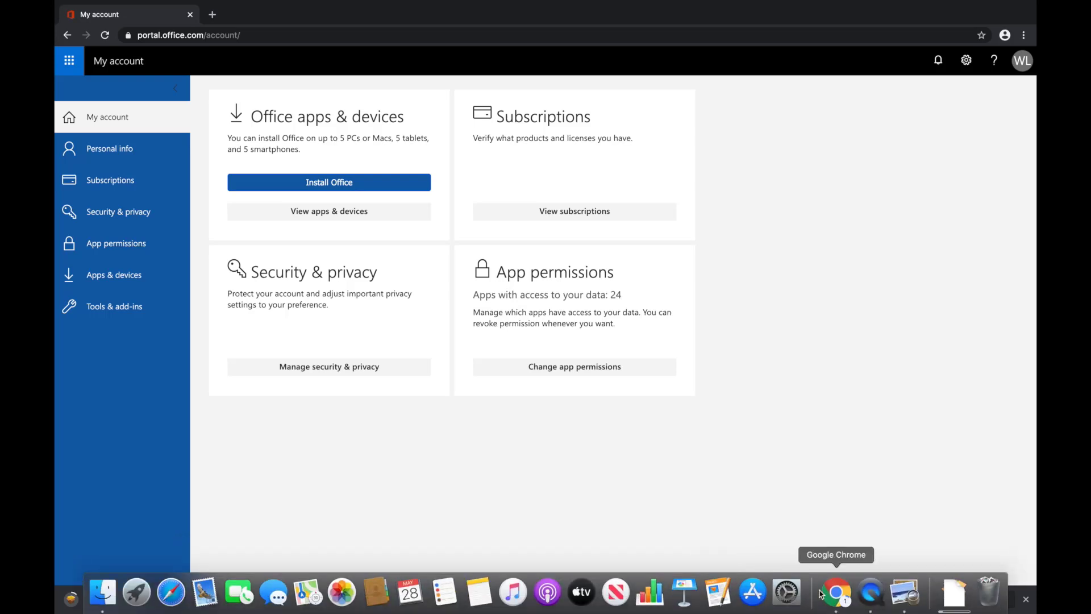
{"action": "left_click", "coordinate": [1025, 599]}
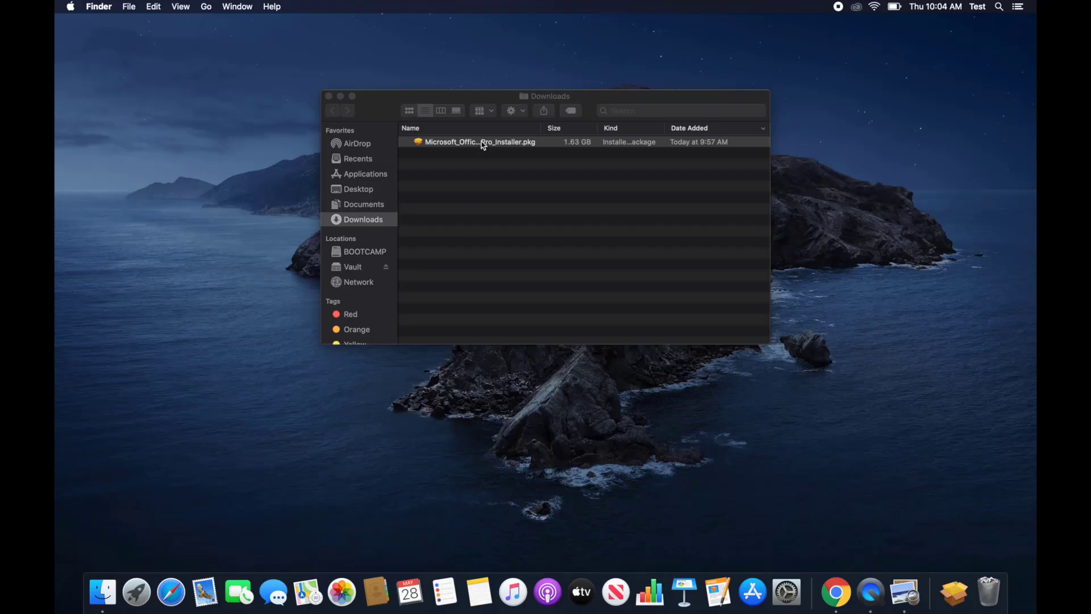
{"action": "double_click", "coordinate": [480, 145]}
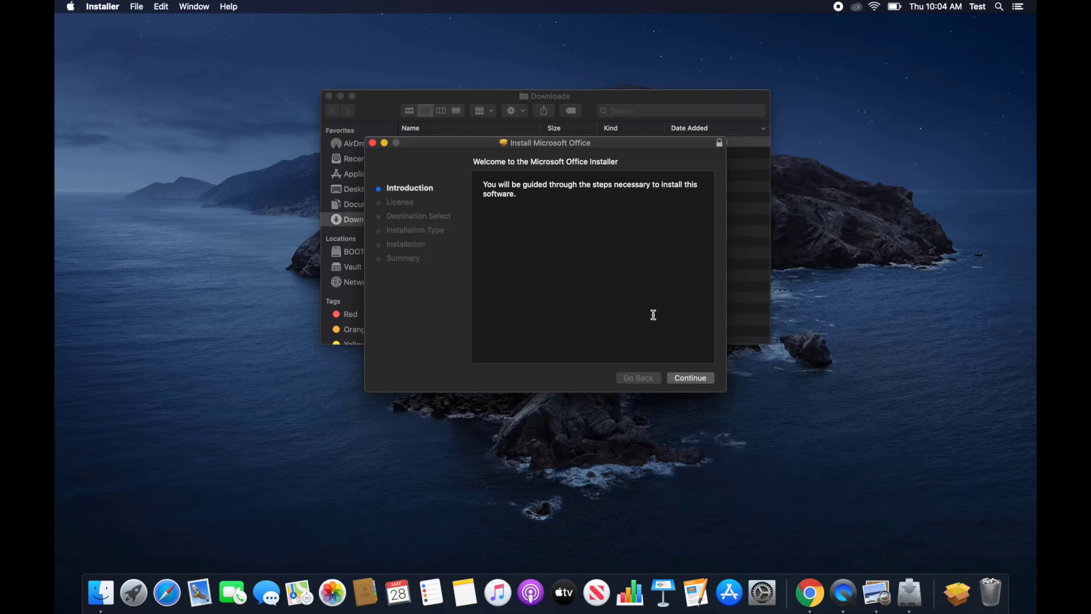
Agree to the Microsoft Office license and start the installation
{"action": "left_click", "coordinate": [689, 381]}
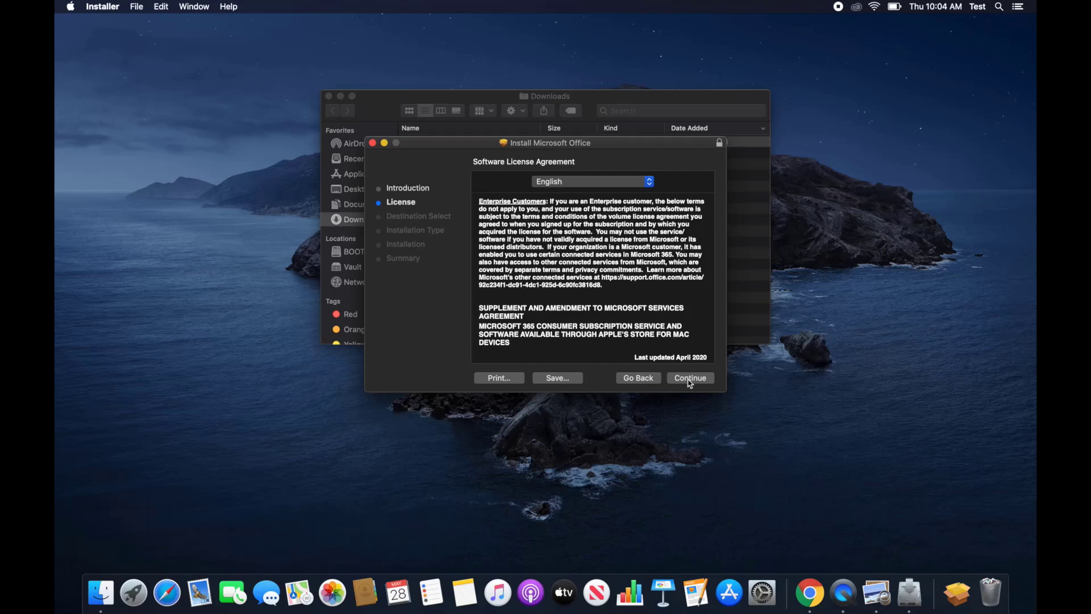
{"action": "left_click", "coordinate": [687, 381]}
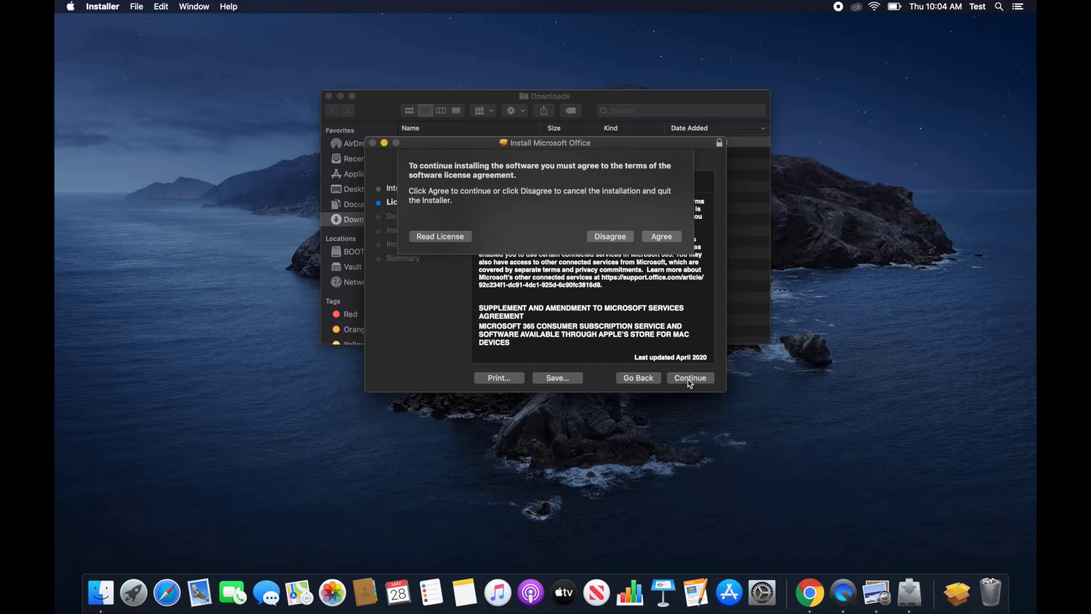
{"action": "left_click", "coordinate": [666, 240]}
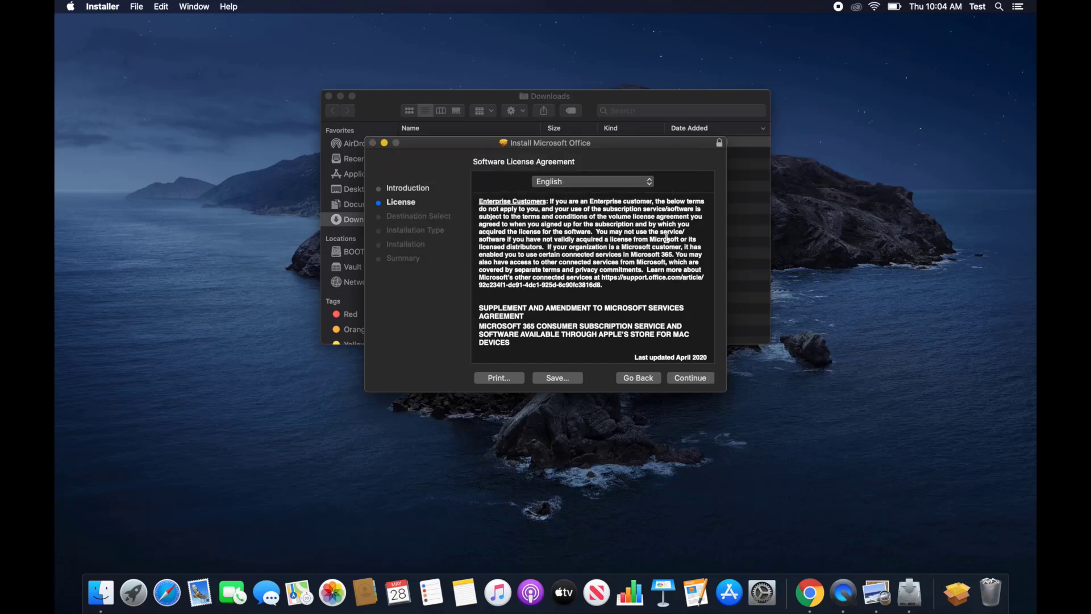
{"action": "left_click", "coordinate": [688, 382]}
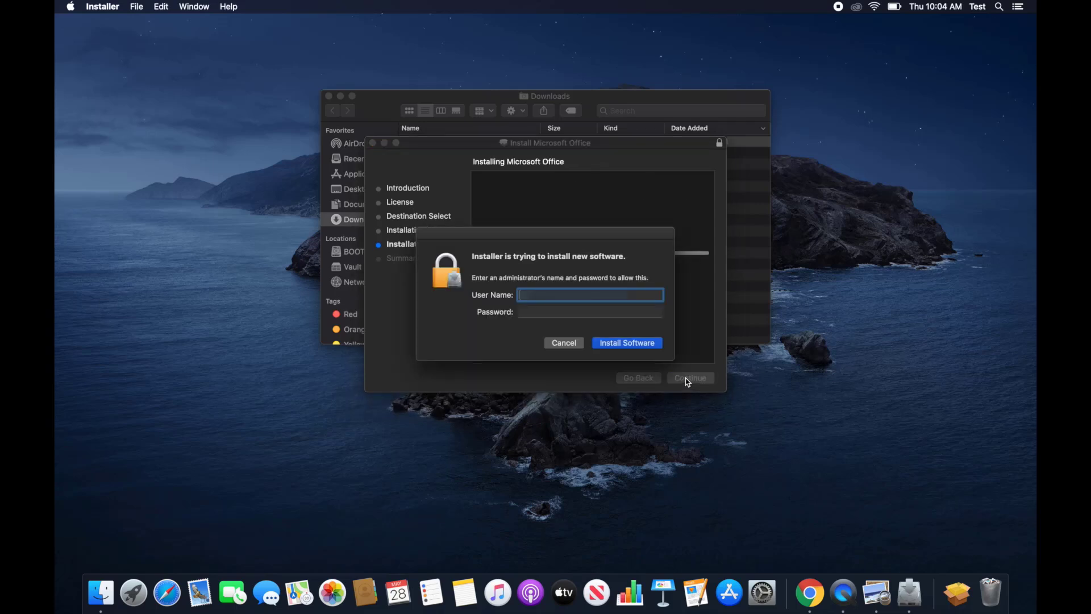
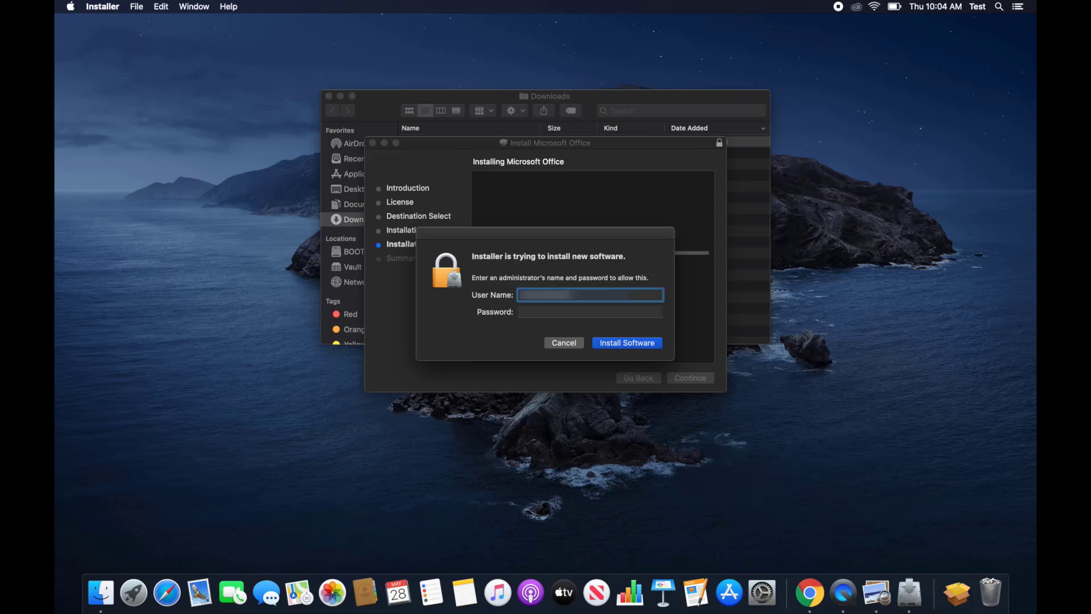
Authorize with the administrator password, finish installing, and move the installer to the Trash
{"action": "key", "text": "Tab"}
{"action": "type", "text": "•••••••"}
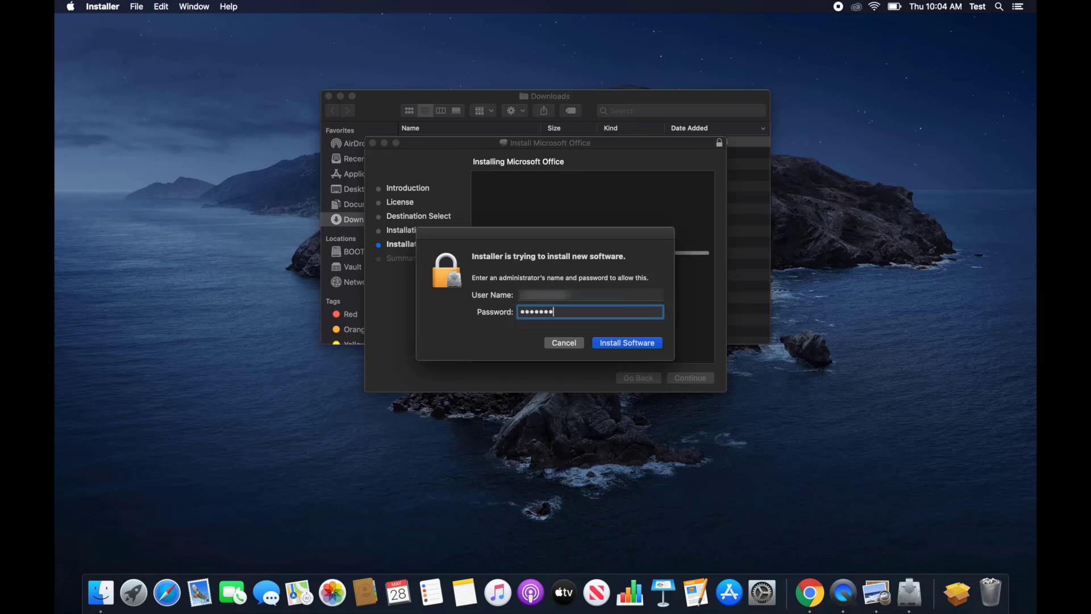
{"action": "type", "text": "••"}
{"action": "left_click", "coordinate": [650, 343]}
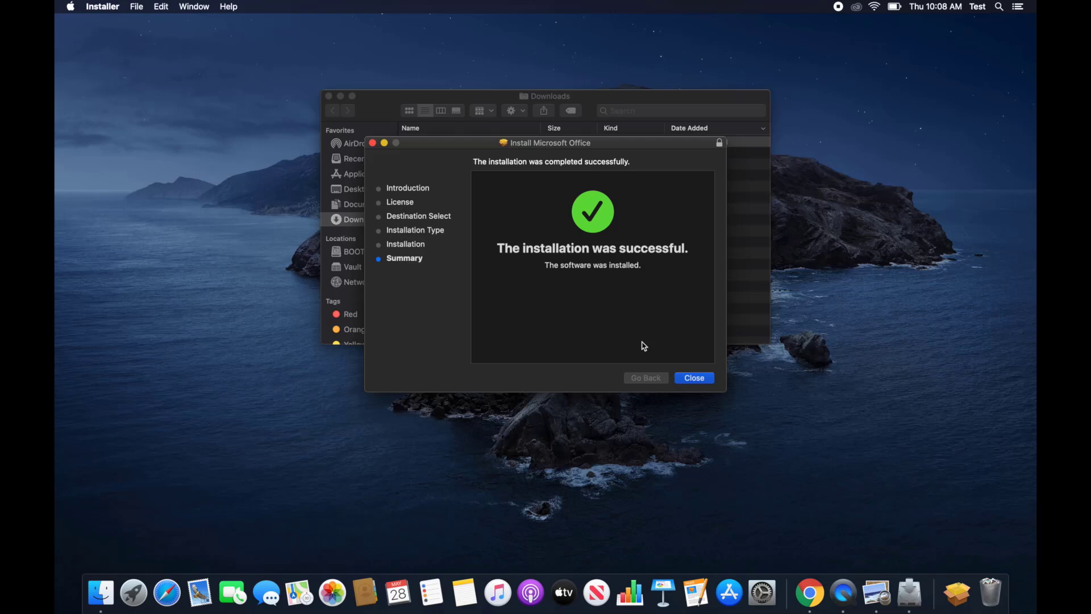
{"action": "left_click", "coordinate": [706, 380]}
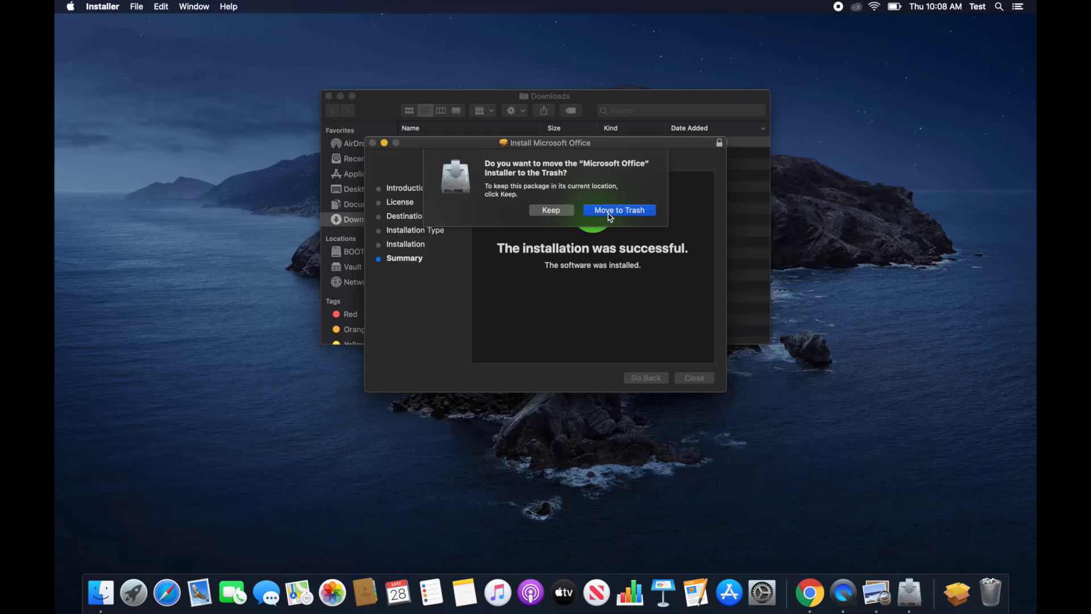
{"action": "left_click", "coordinate": [608, 212]}
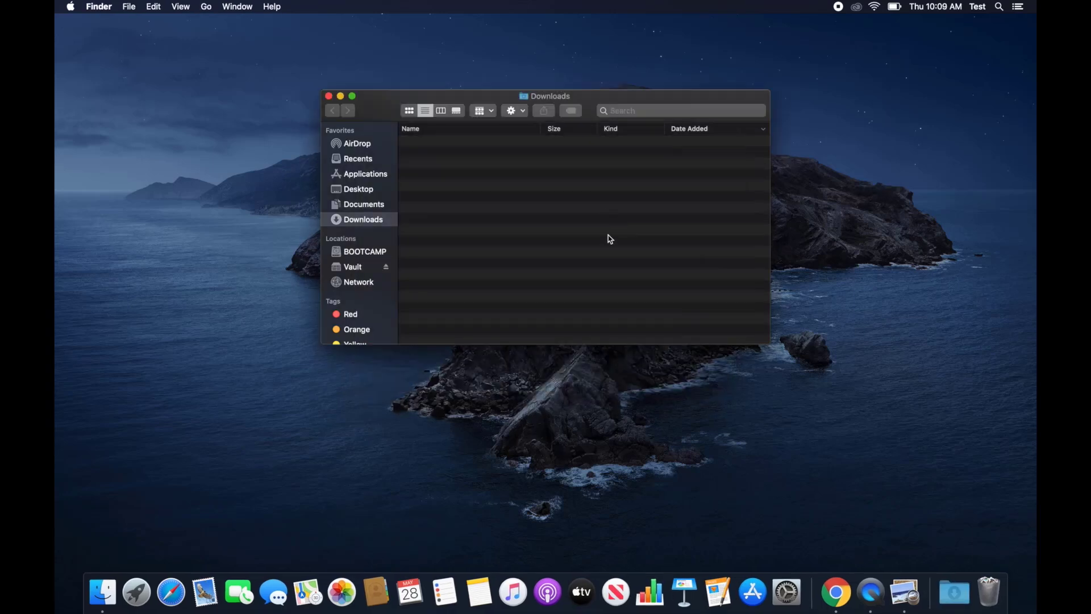
Launch Microsoft Word by searching for 'Word' in Spotlight
{"action": "key", "text": "super+space"}
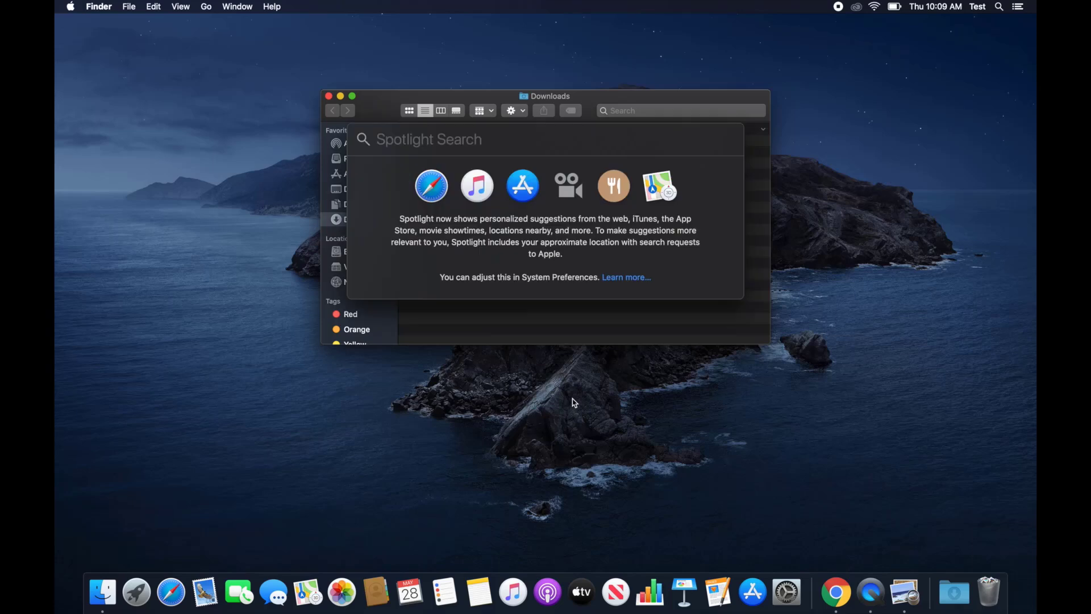
{"action": "type", "text": "Word"}
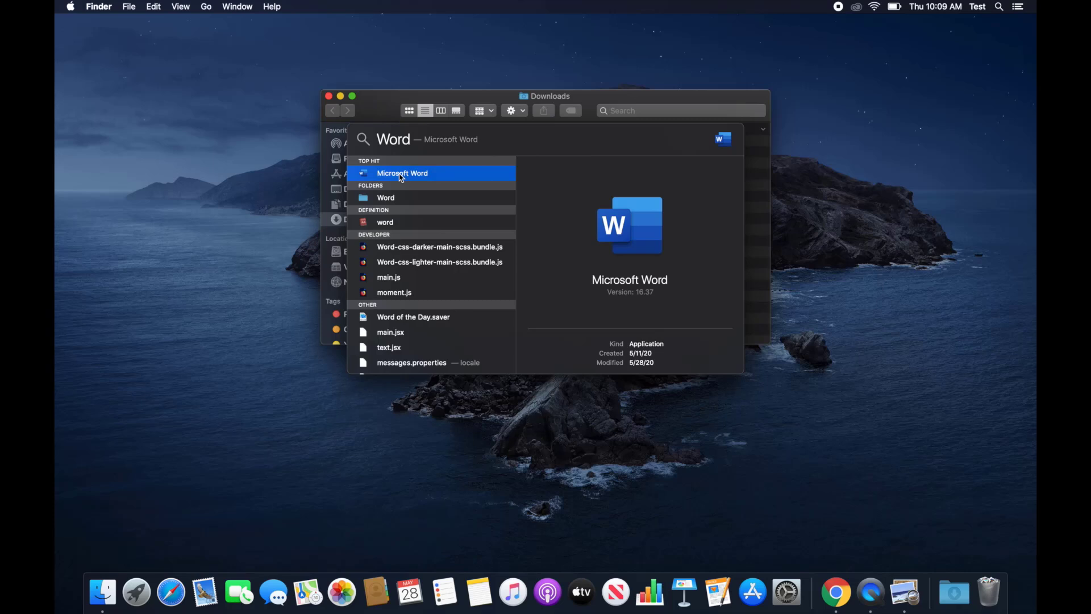
{"action": "double_click", "coordinate": [400, 174]}
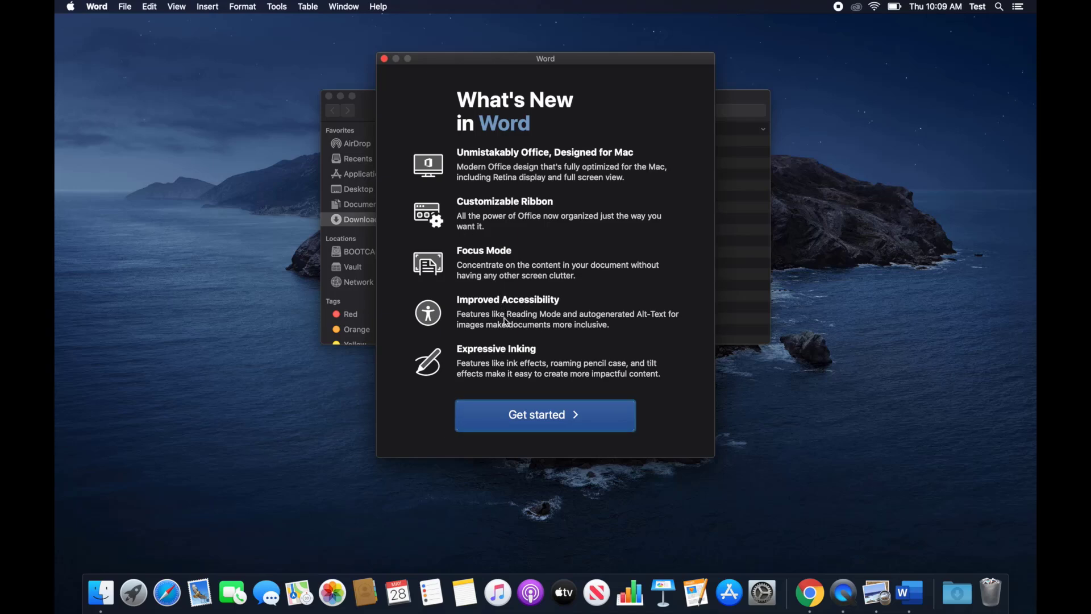
Sign in to Word with the university email and pasted password to activate Office
{"action": "left_click", "coordinate": [512, 423]}
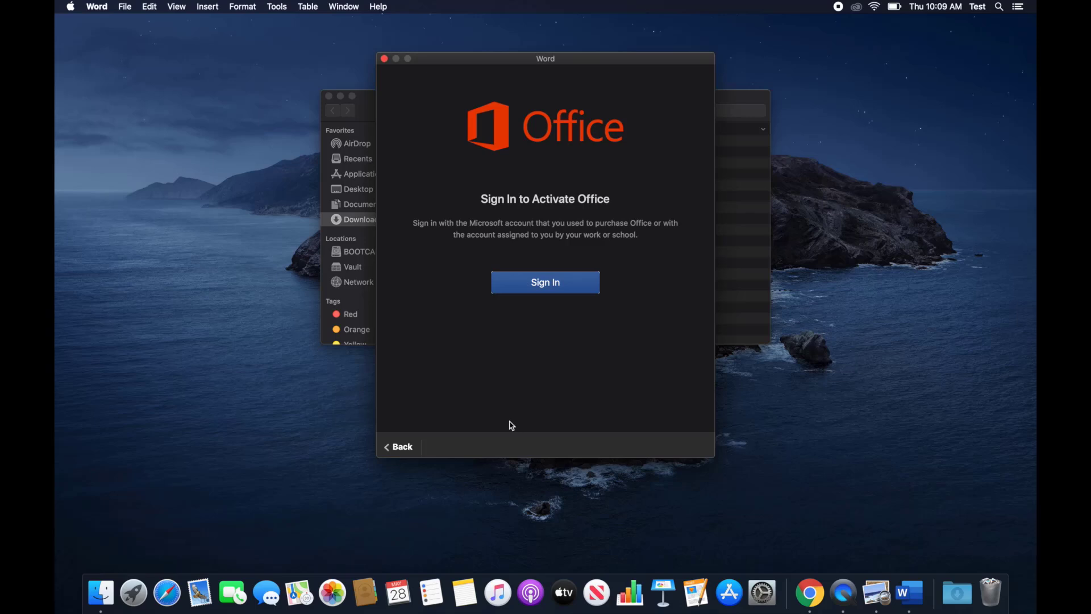
{"action": "left_click", "coordinate": [548, 283]}
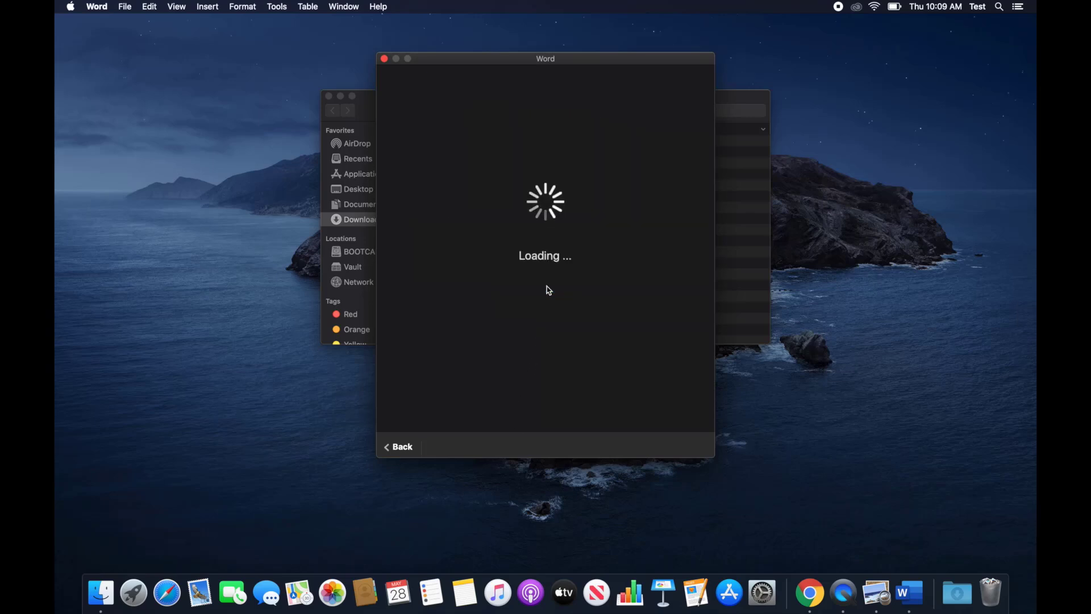
{"action": "type", "text": "test"}
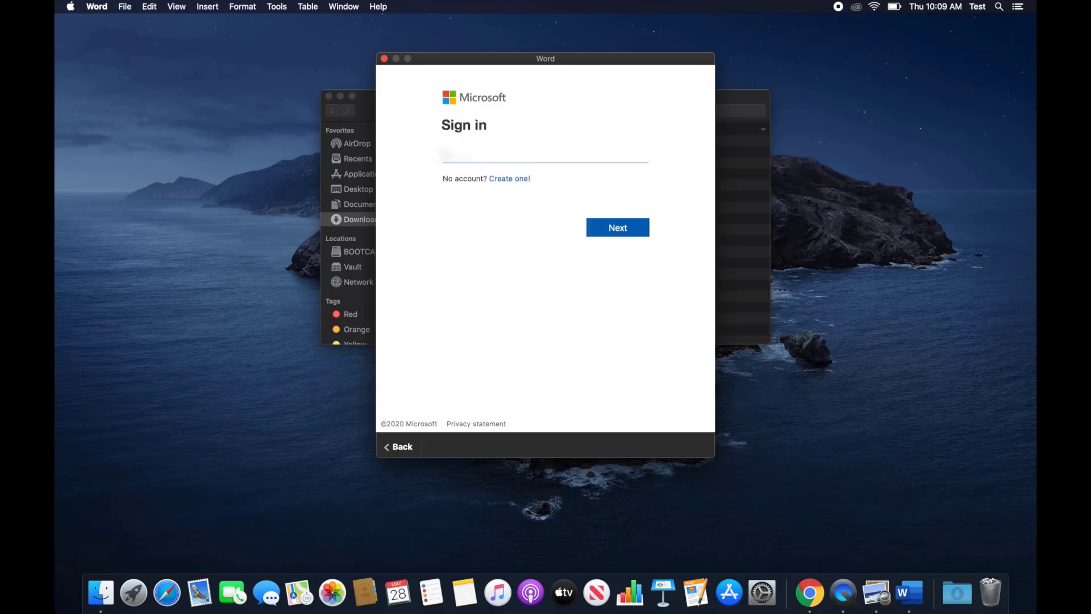
{"action": "type", "text": "@"}
{"action": "type", "text": "ou"}
{"action": "type", "text": "@"}
{"action": "type", "text": "umsystem"}
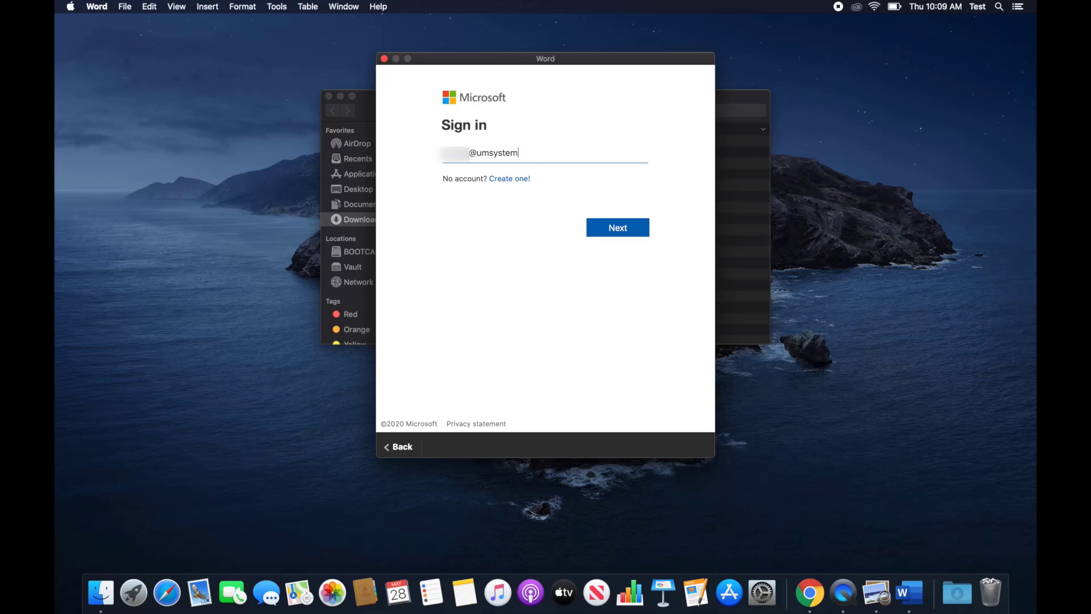
{"action": "type", "text": "ed"}
{"action": "type", "text": "u"}
{"action": "left_click", "coordinate": [625, 235]}
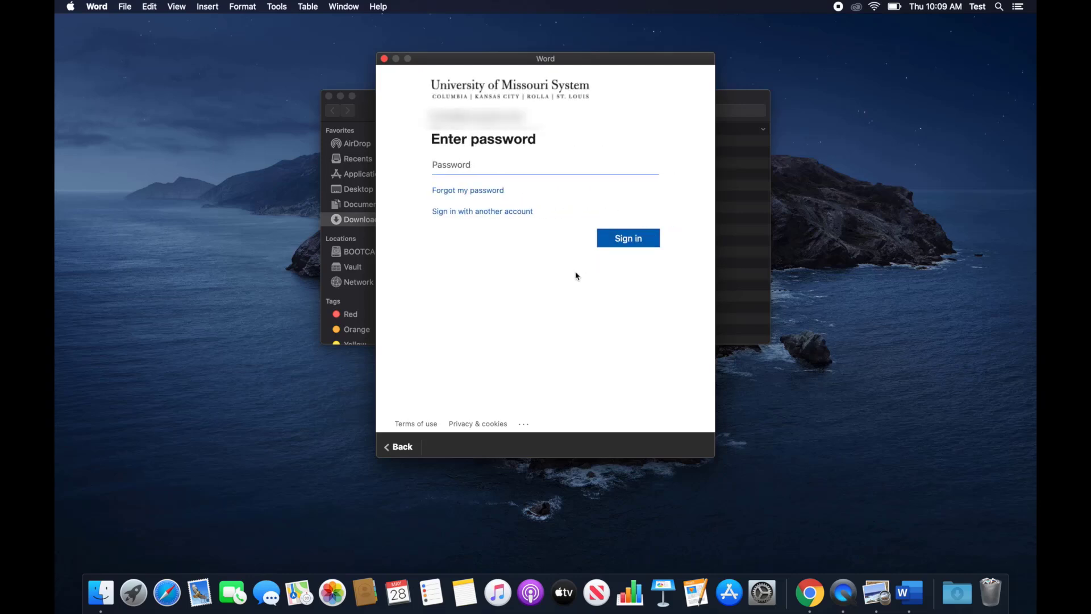
{"action": "key", "text": "super+v"}
{"action": "left_click", "coordinate": [639, 240]}
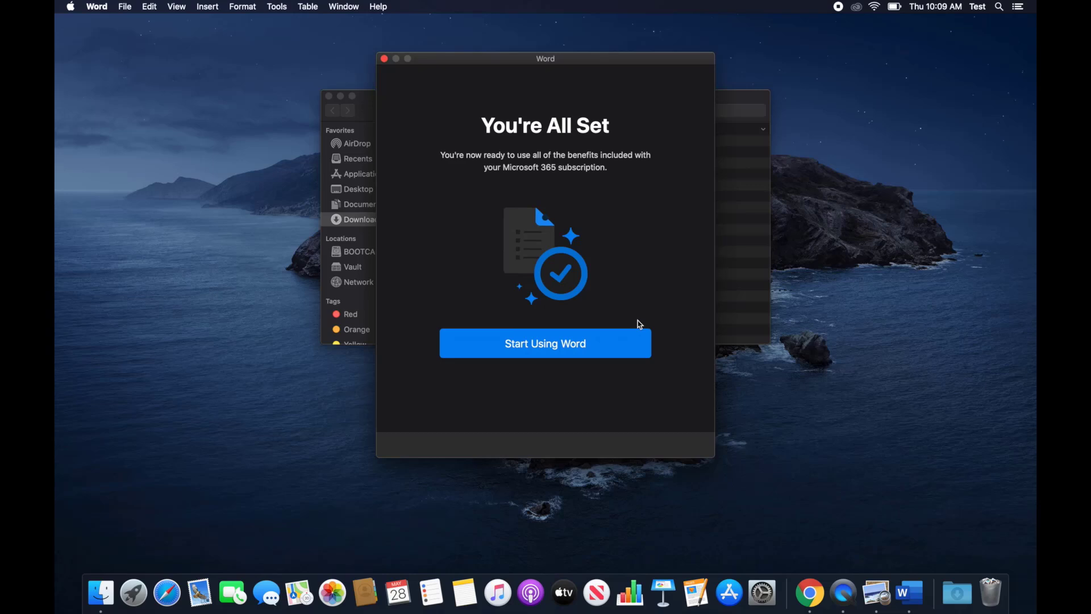
Choose Start Using Word and create a Blank Document from the template gallery
{"action": "left_click", "coordinate": [591, 346]}
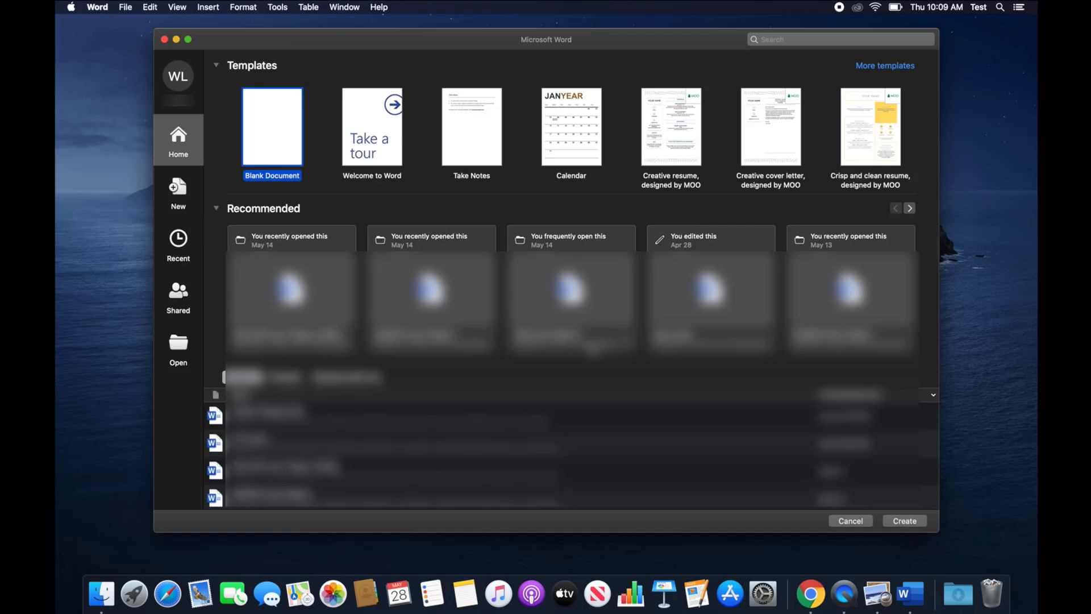
{"action": "key", "text": "Return"}
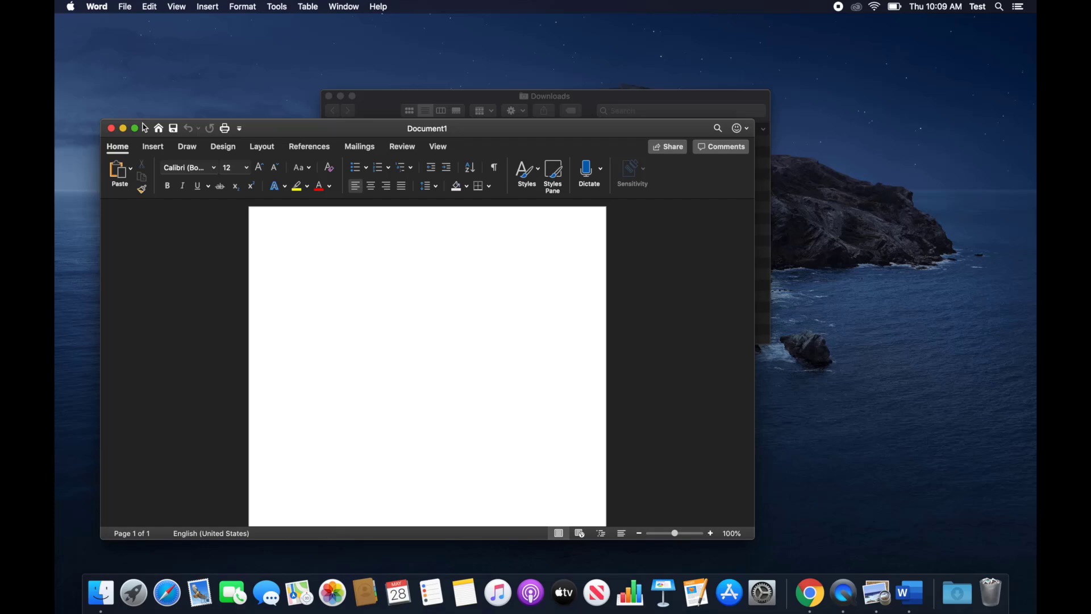